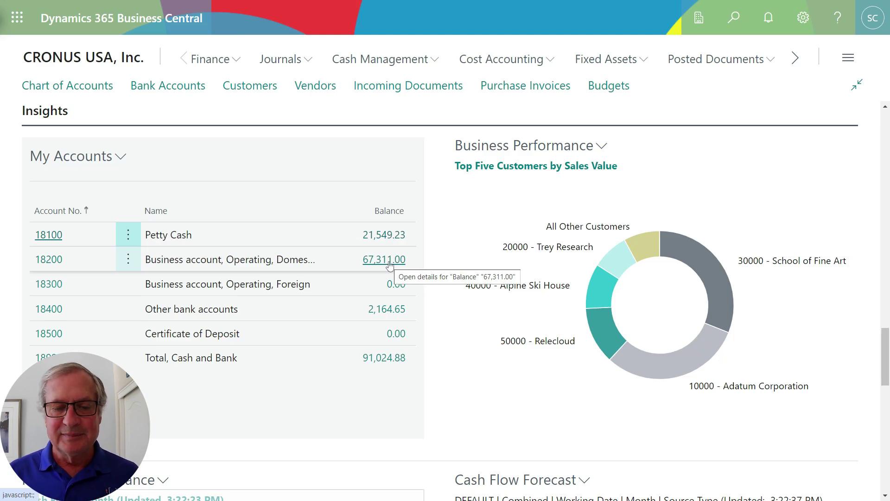
Step: Examine the Finance Performance cash flow chart in the Insights section of the home page
{"action": "scroll", "coordinate": [343, 399], "scroll_direction": "down", "scroll_amount": 5}
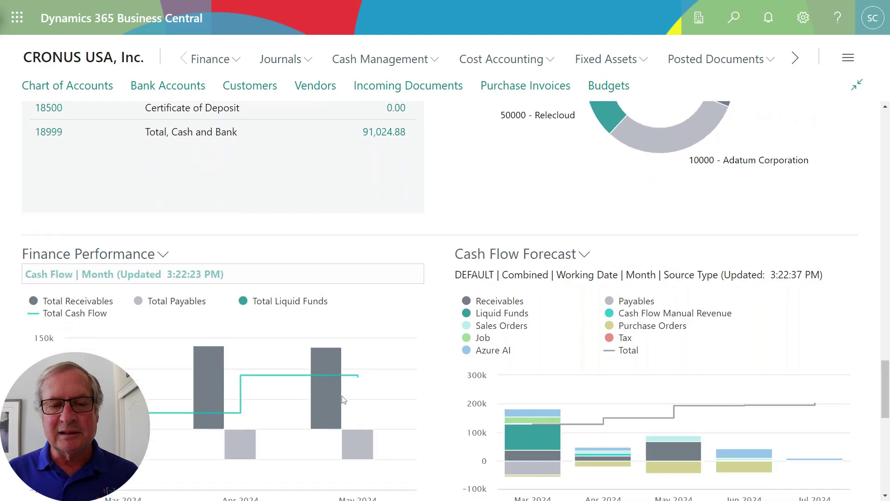
{"action": "scroll", "coordinate": [343, 399], "scroll_direction": "down", "scroll_amount": 3}
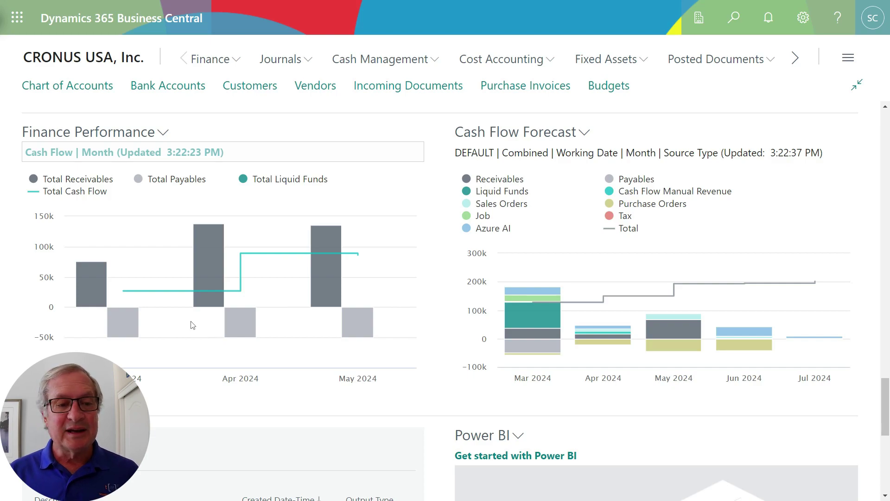
{"action": "mouse_move", "coordinate": [139, 289]}
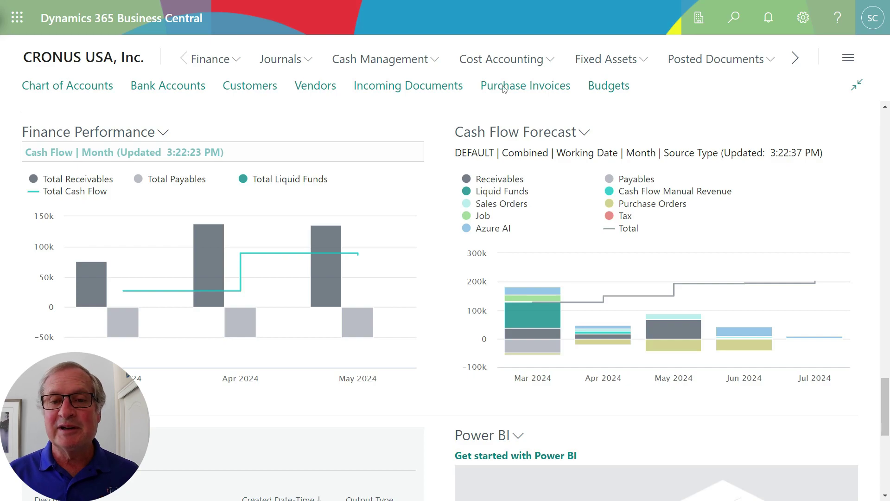
Step: Check the chart options of the Cash Flow Forecast and drill into its March 2024 Liquid Funds bar
{"action": "left_click", "coordinate": [583, 134]}
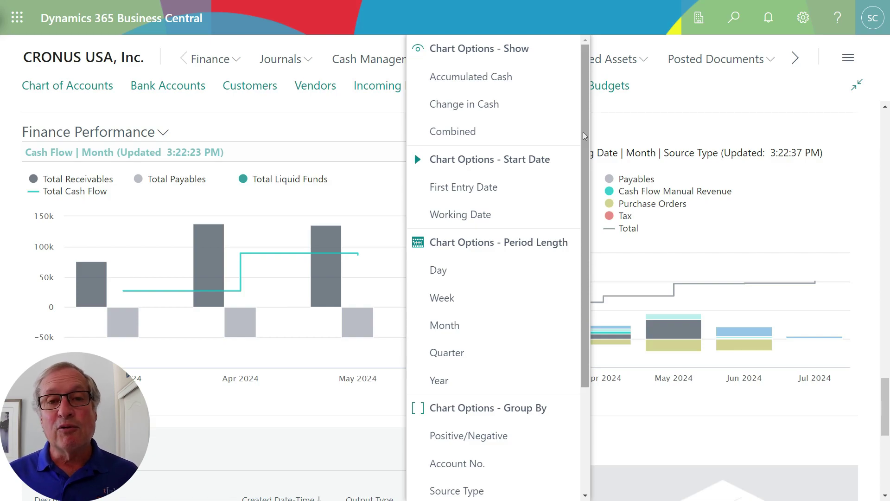
{"action": "left_click", "coordinate": [611, 113]}
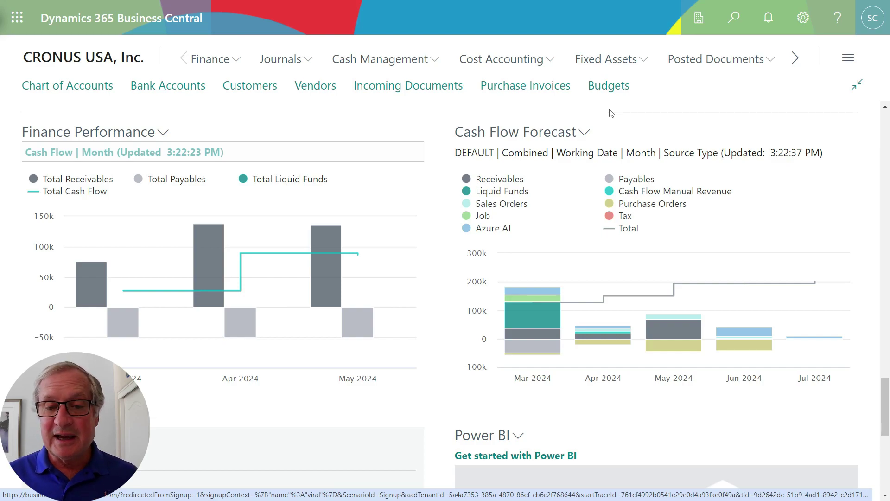
{"action": "mouse_move", "coordinate": [535, 315]}
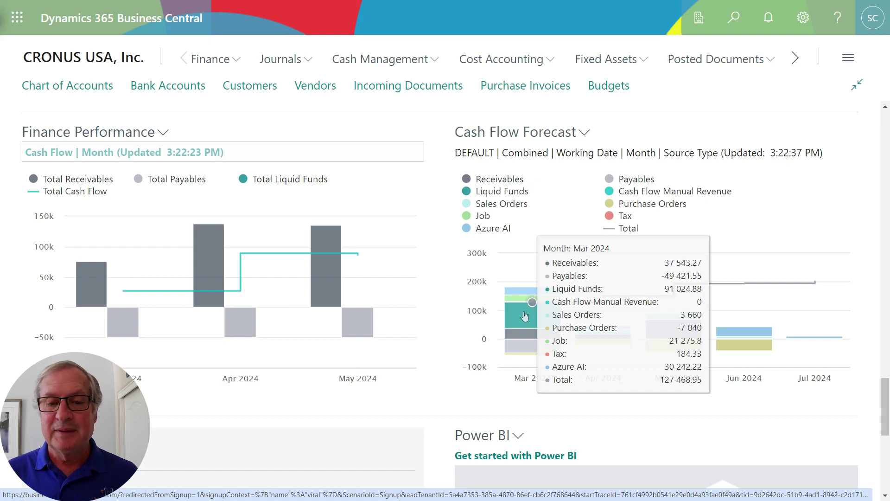
{"action": "left_click", "coordinate": [524, 316]}
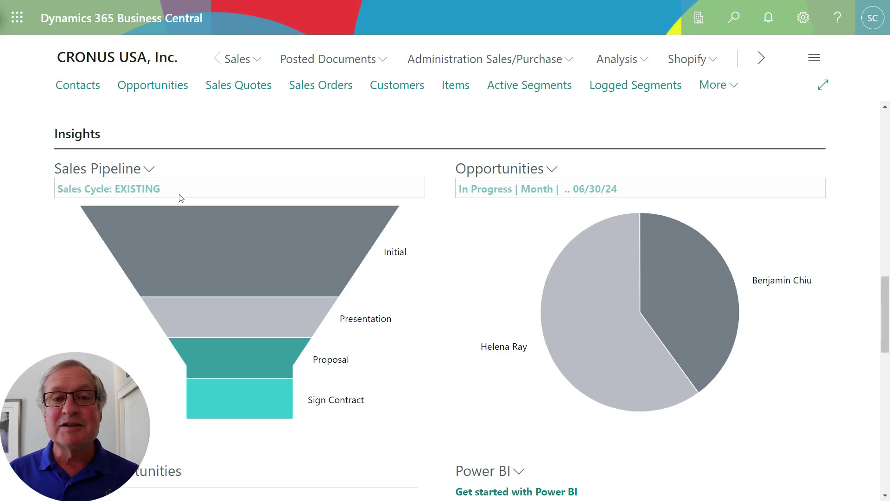
Step: Drill into the Initial stage of the Sales Pipeline and view the opportunity card for OP100015
{"action": "mouse_move", "coordinate": [198, 246]}
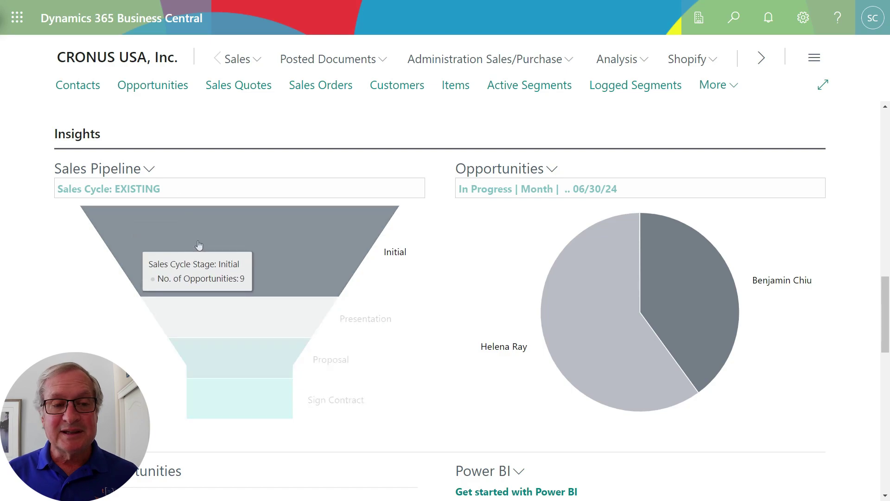
{"action": "left_click", "coordinate": [198, 245]}
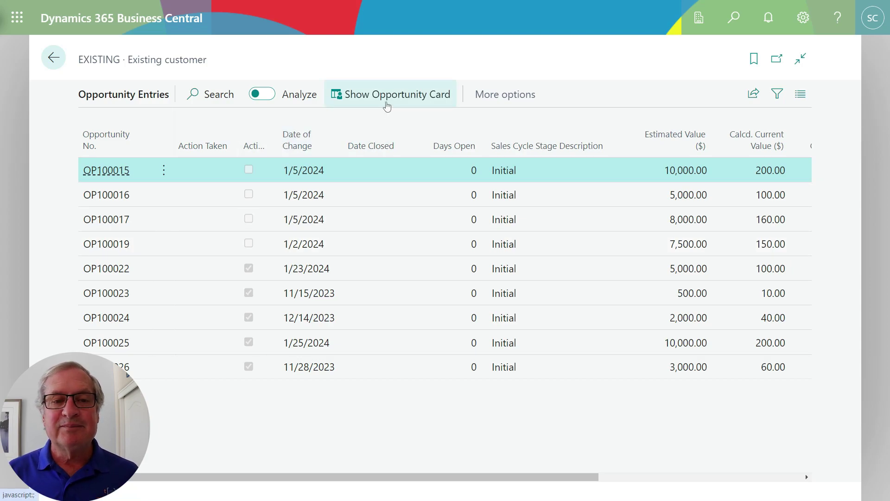
{"action": "left_click", "coordinate": [387, 107]}
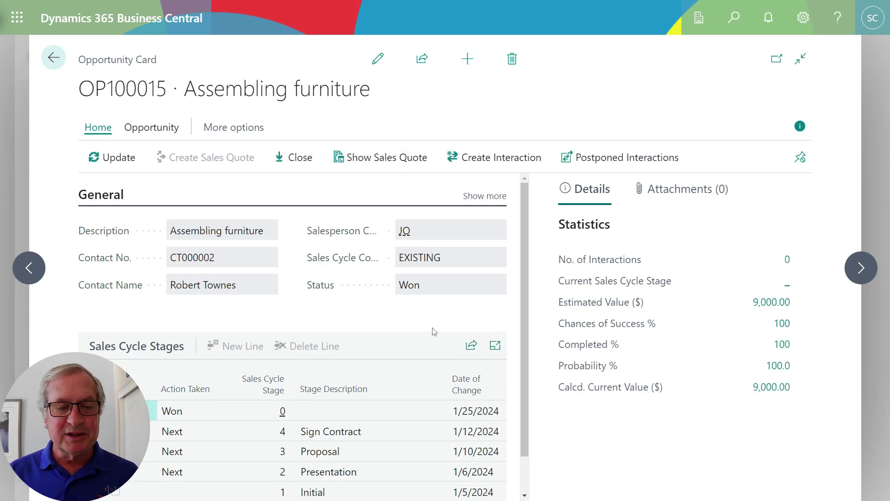
{"action": "scroll", "coordinate": [436, 393], "scroll_direction": "down", "scroll_amount": 1}
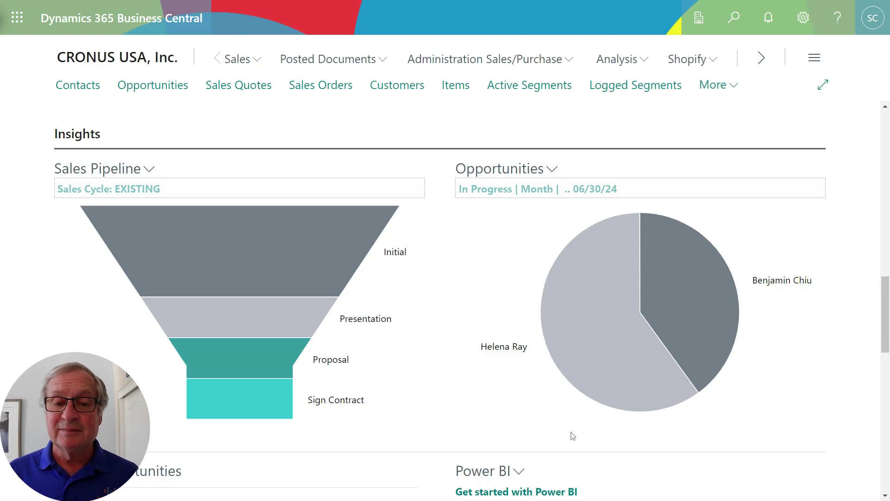
Step: Drill into the smaller, darker slice of the Opportunities pie chart
{"action": "mouse_move", "coordinate": [666, 330]}
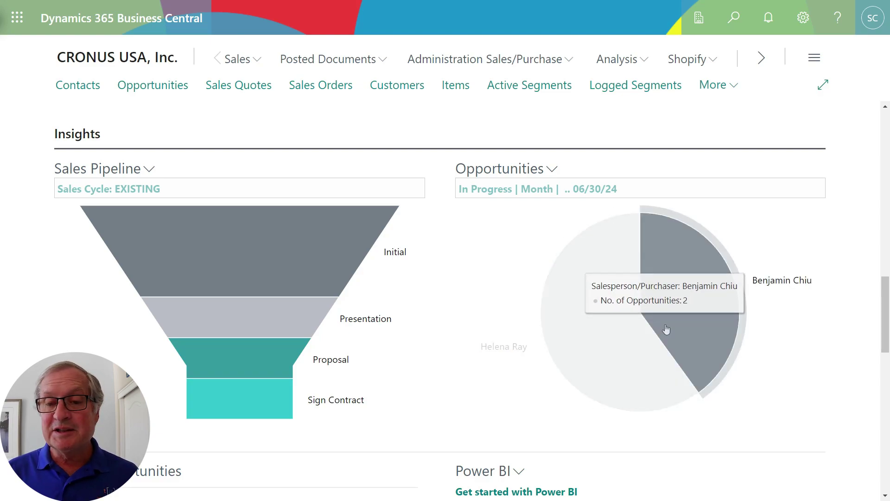
{"action": "left_click", "coordinate": [666, 329]}
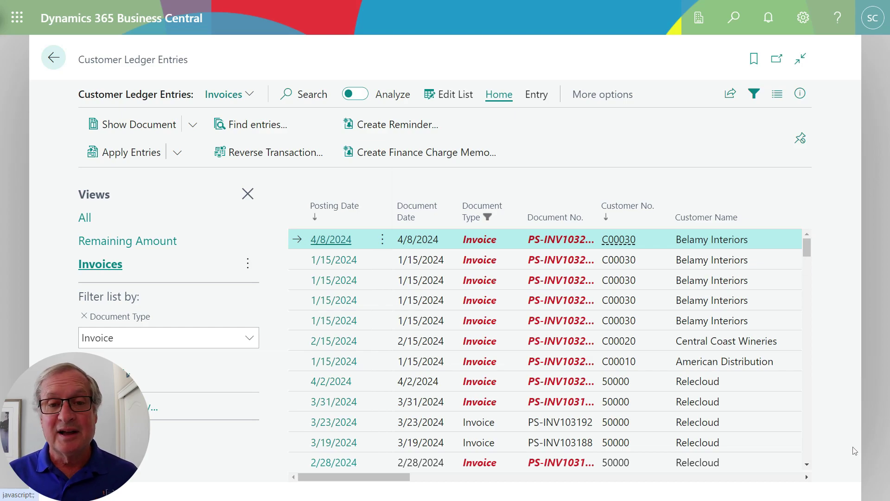
Step: Open the invoice-filtered Customer Ledger Entries list in Excel
{"action": "left_click", "coordinate": [730, 95]}
{"action": "left_click", "coordinate": [662, 130]}
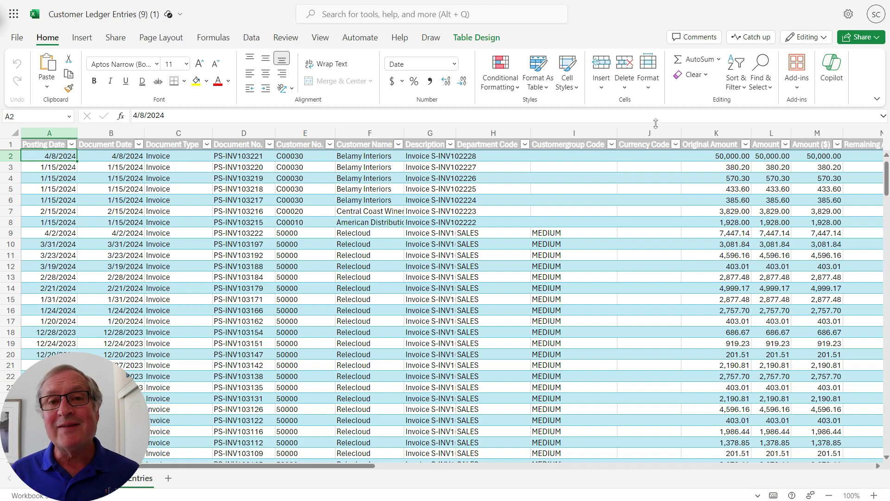
Step: Ask Copilot "What are the total sales by customergroup code" and add the resulting chart to a new sheet
{"action": "left_click", "coordinate": [830, 75]}
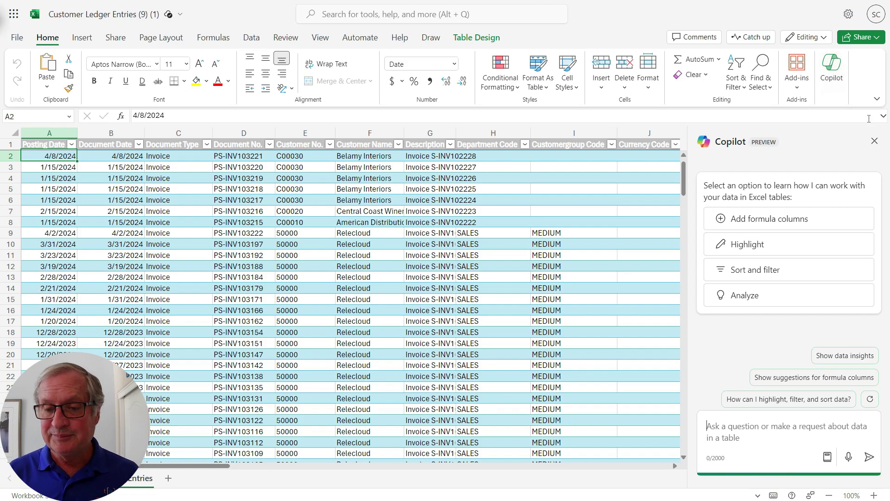
{"action": "type", "text": "What are the total sales by customergroup code"}
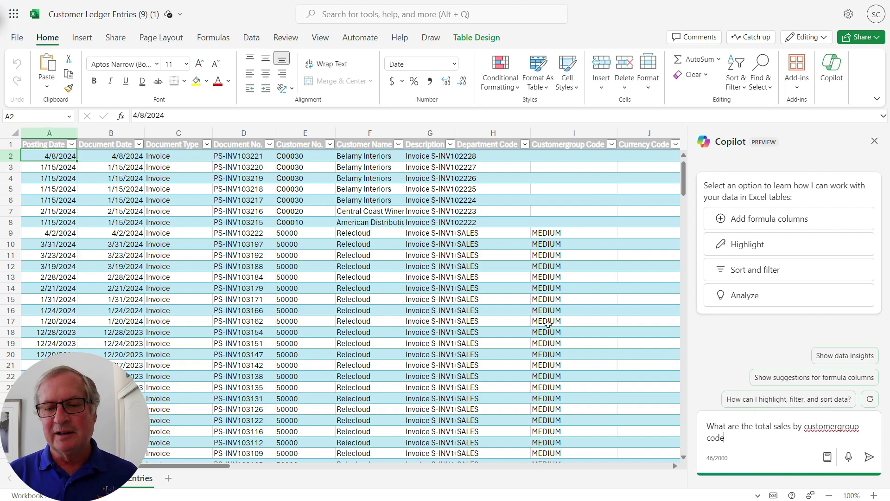
{"action": "left_click", "coordinate": [865, 458]}
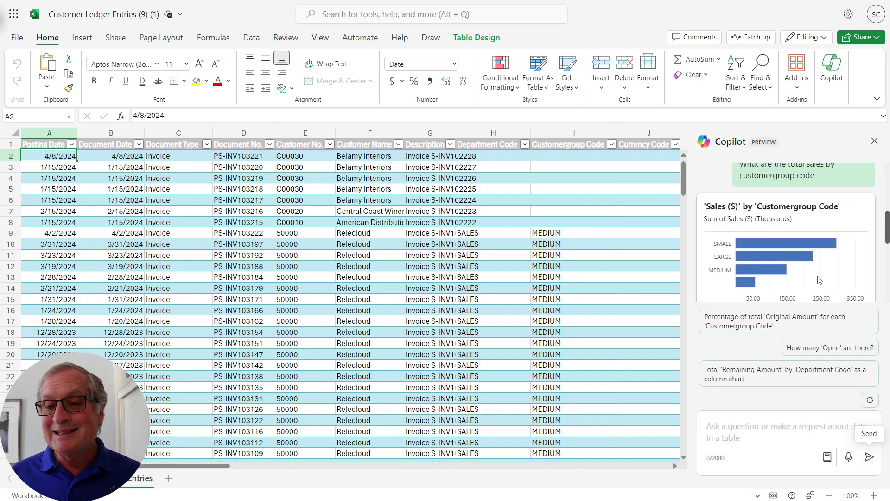
{"action": "scroll", "coordinate": [807, 286], "scroll_direction": "down", "scroll_amount": 2}
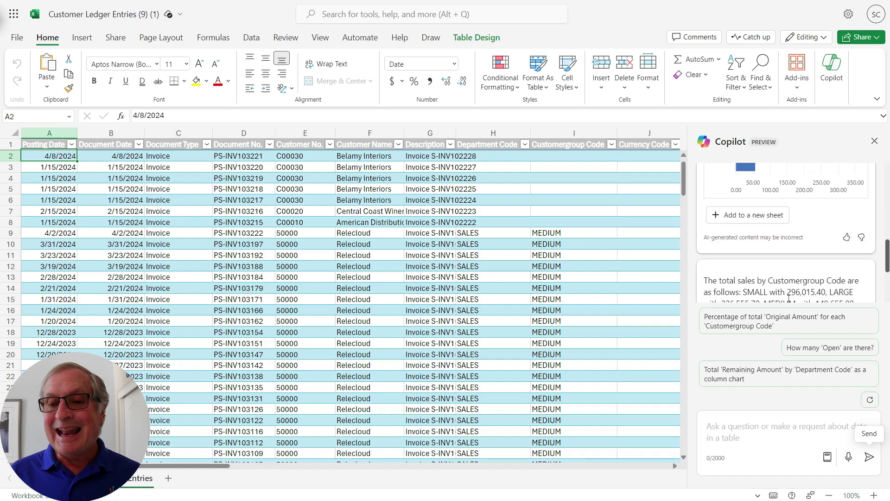
{"action": "scroll", "coordinate": [775, 297], "scroll_direction": "down", "scroll_amount": 1}
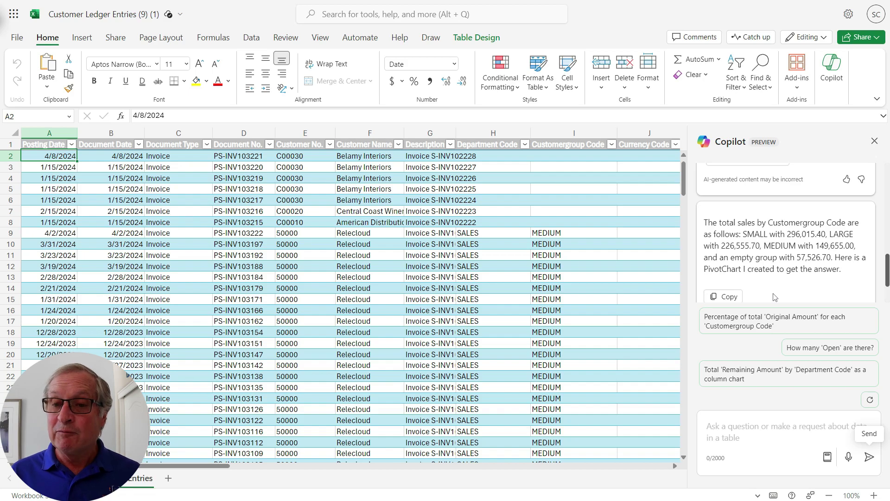
{"action": "scroll", "coordinate": [772, 297], "scroll_direction": "up", "scroll_amount": 2}
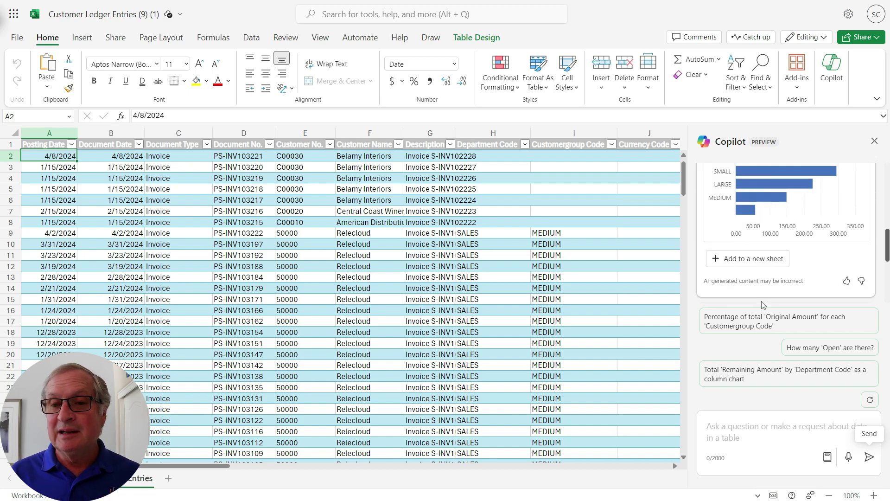
{"action": "left_click", "coordinate": [756, 274]}
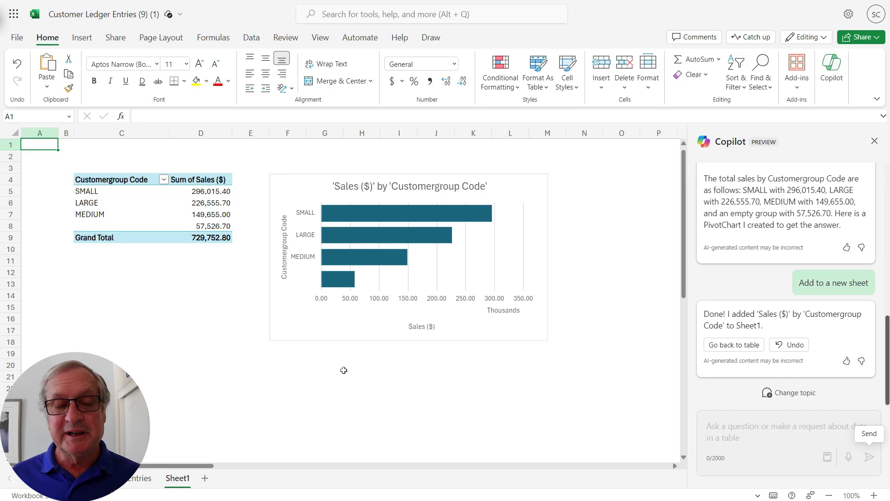
Step: From the ledger entries table, ask Copilot "Who are the 2 top customers in the small customer group code" and add the answer to a new sheet
{"action": "type", "text": "Who are the 2 top customers in the small customer group code"}
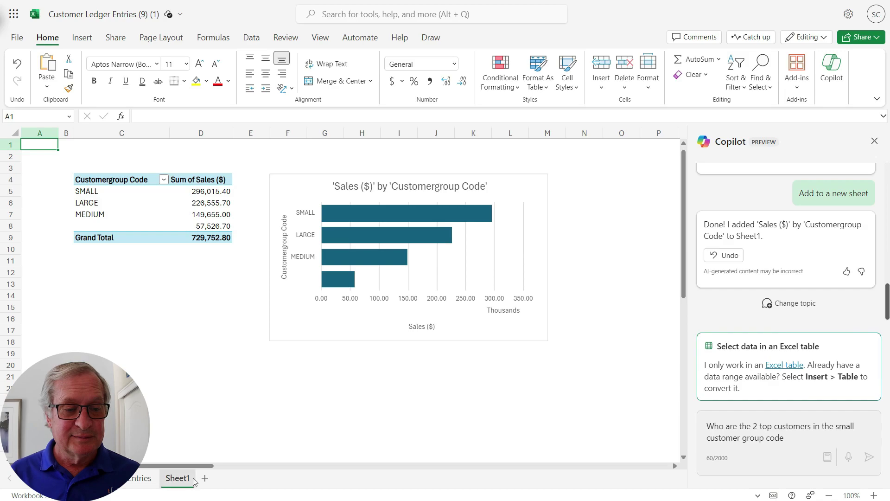
{"action": "left_click", "coordinate": [139, 478]}
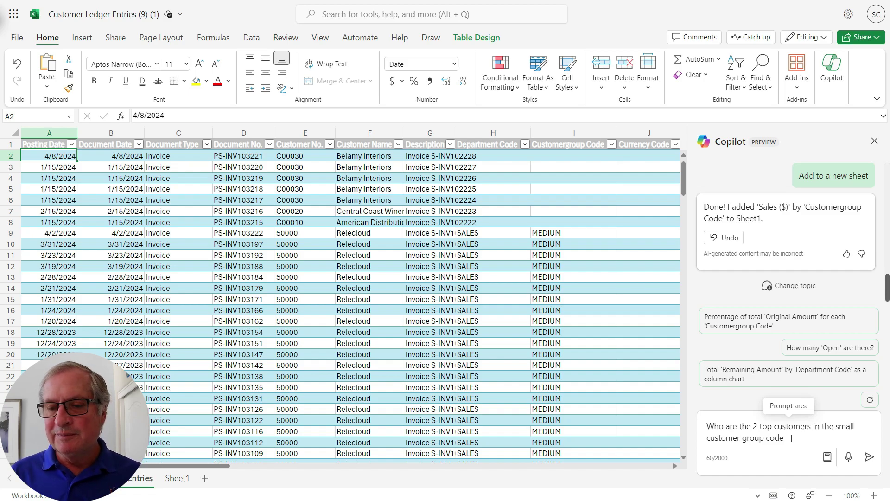
{"action": "left_click", "coordinate": [868, 457]}
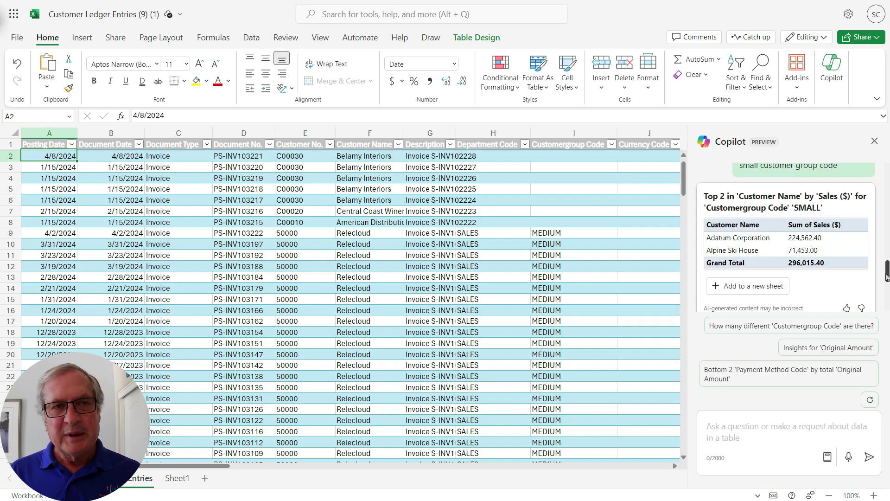
{"action": "left_click", "coordinate": [747, 286]}
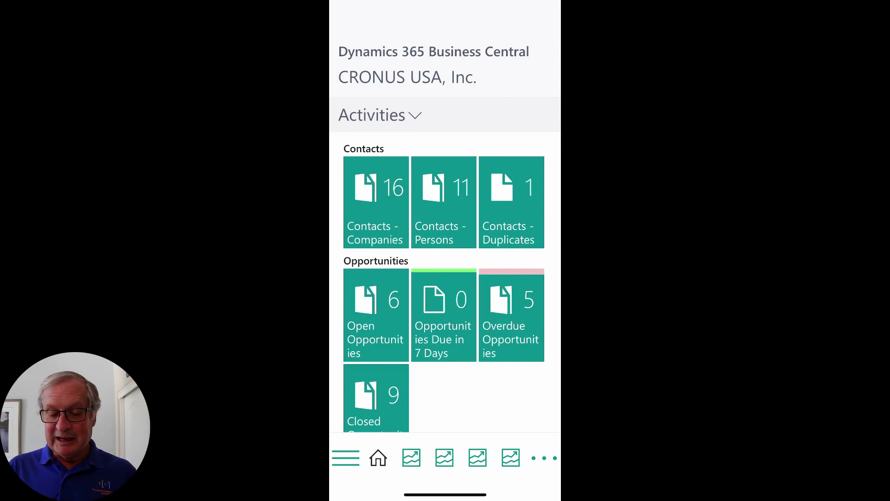
Step: In the Business Central mobile app, review the activity tiles and page through the Sales Pipeline and Opportunities charts
{"action": "scroll", "coordinate": [445, 264], "scroll_direction": "down", "scroll_amount": 8}
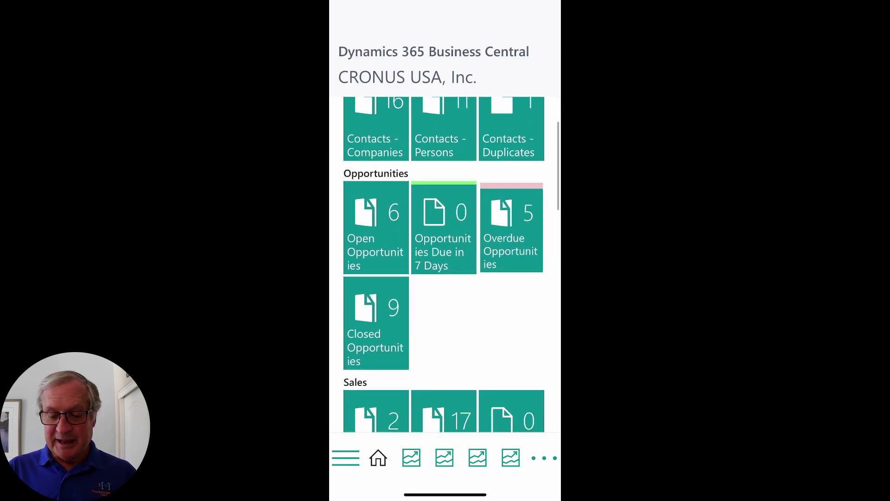
{"action": "scroll", "coordinate": [445, 265], "scroll_direction": "down", "scroll_amount": 8}
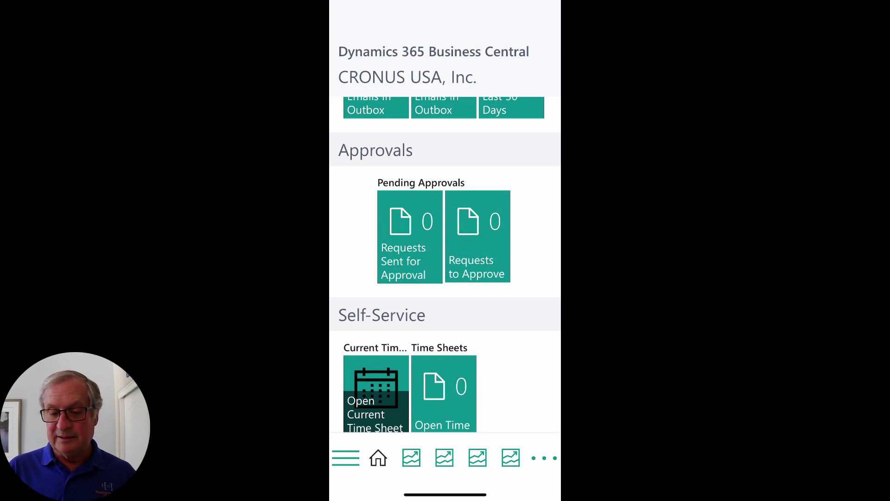
{"action": "left_click", "coordinate": [411, 458]}
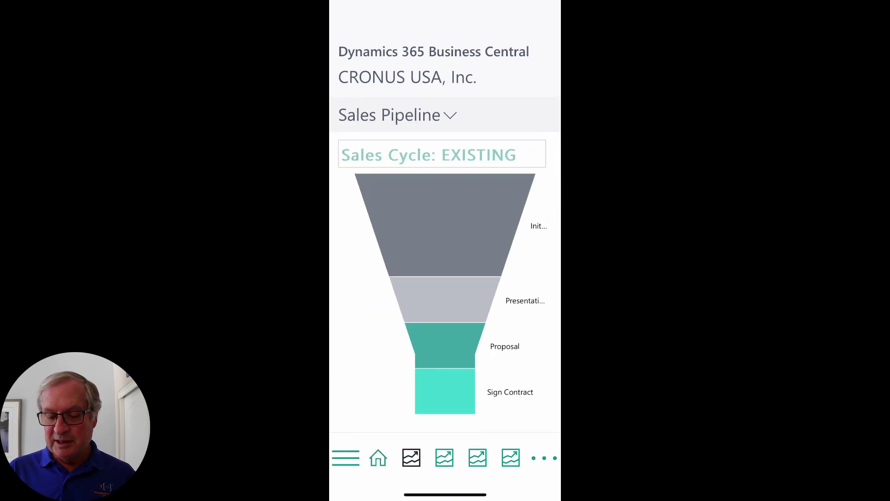
{"action": "left_click", "coordinate": [444, 458]}
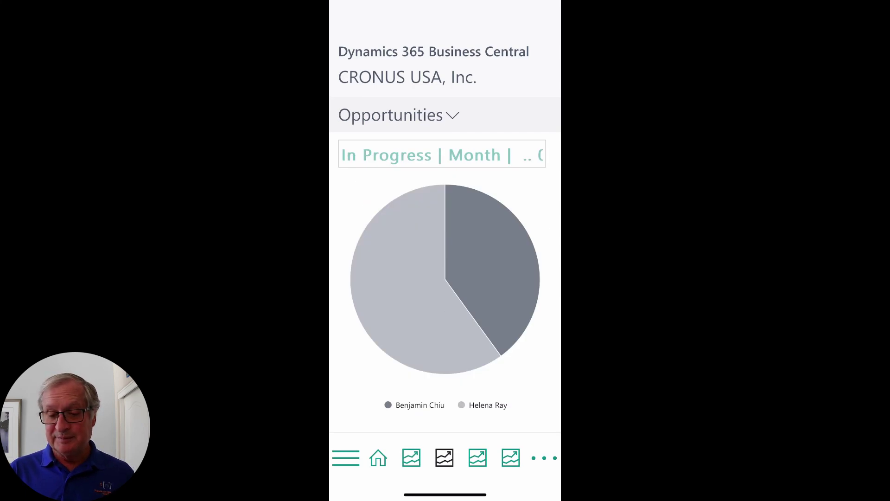
{"action": "left_click", "coordinate": [478, 457]}
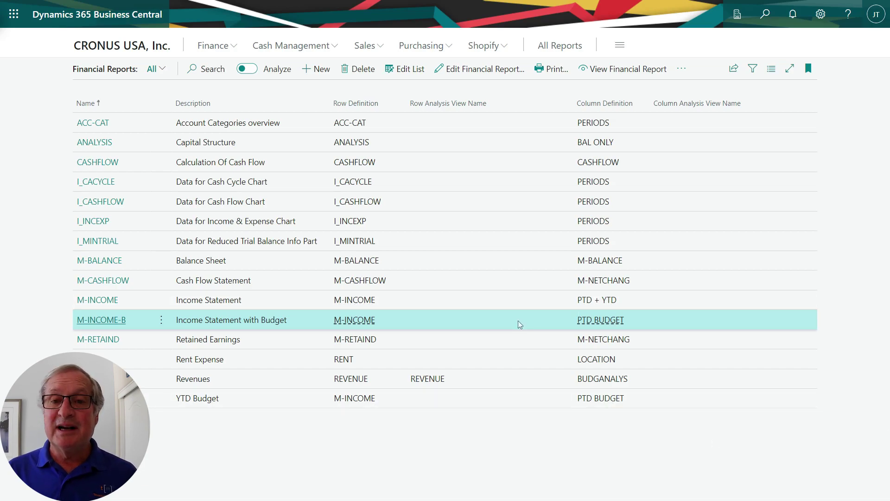
Step: View the M-INCOME-B financial report down to Net Income and open its print preview
{"action": "left_click", "coordinate": [622, 69]}
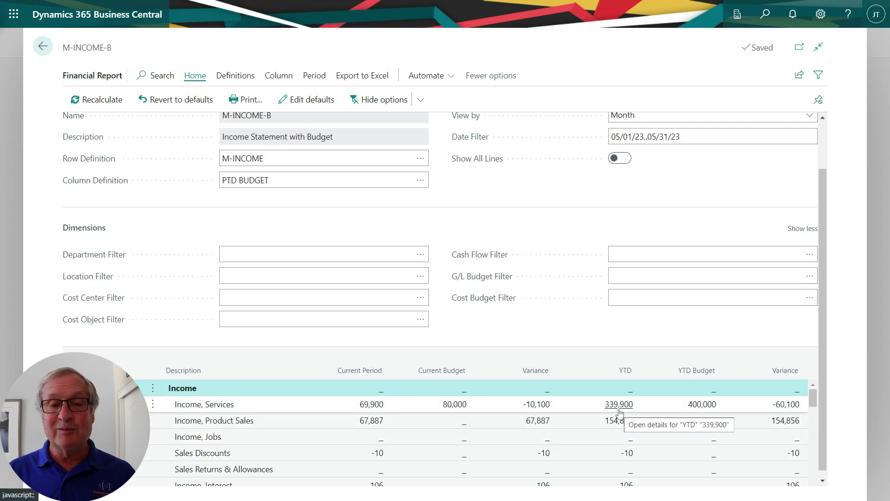
{"action": "scroll", "coordinate": [596, 458], "scroll_direction": "down", "scroll_amount": 10}
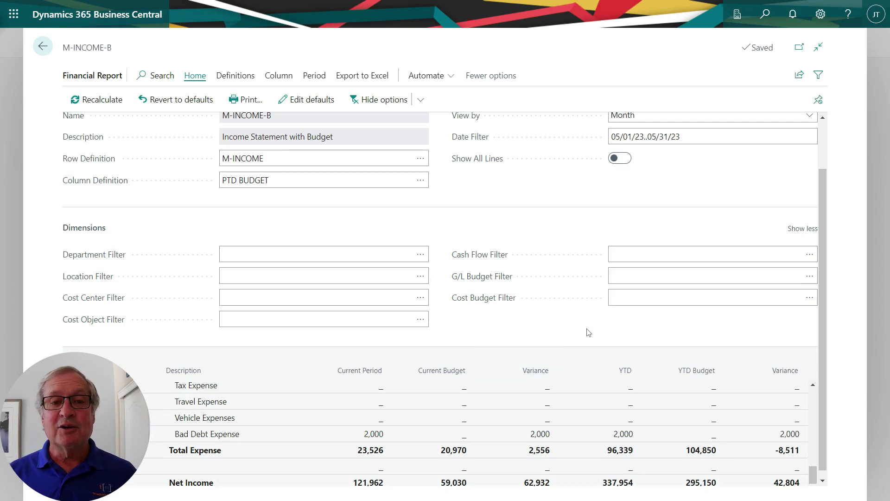
{"action": "scroll", "coordinate": [588, 329], "scroll_direction": "up", "scroll_amount": 2}
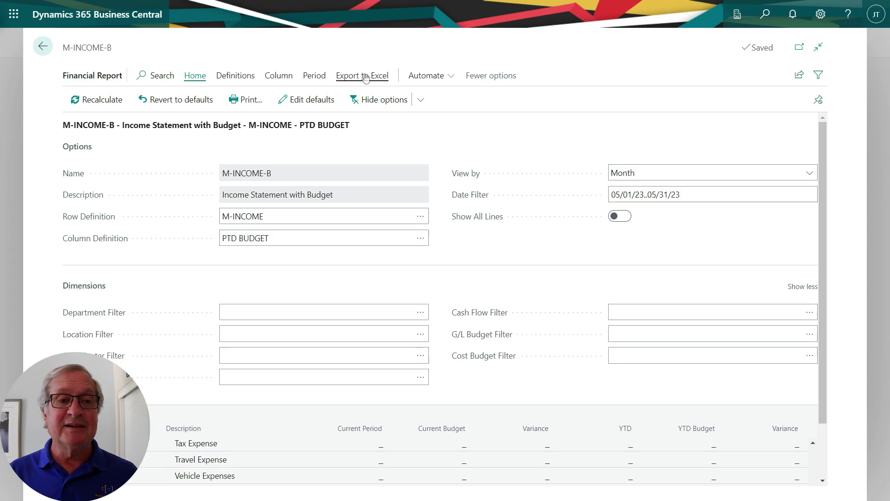
{"action": "left_click", "coordinate": [241, 99]}
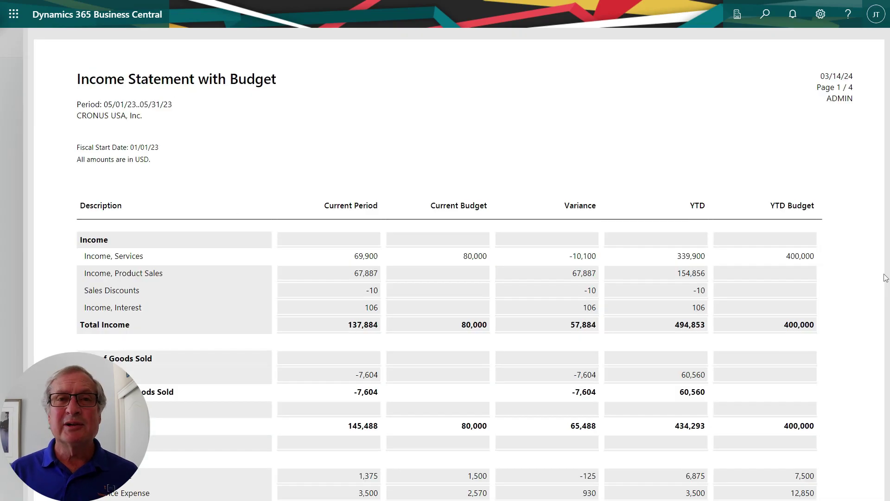